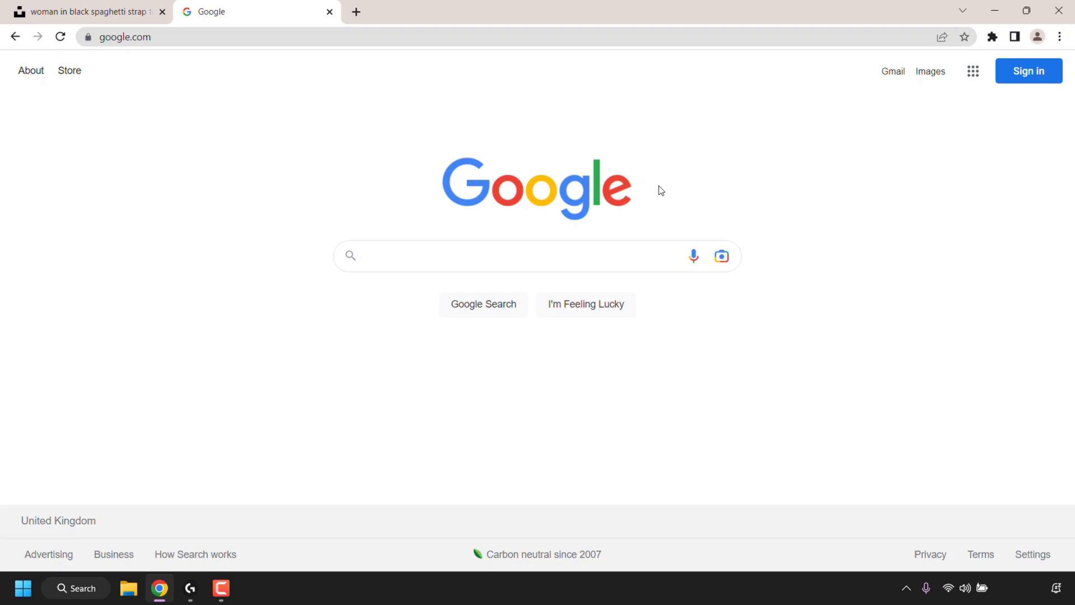
Step: Open the search-by-image panel from the camera icon in the Google homepage search box
{"action": "left_click", "coordinate": [365, 38]}
{"action": "left_click", "coordinate": [366, 39]}
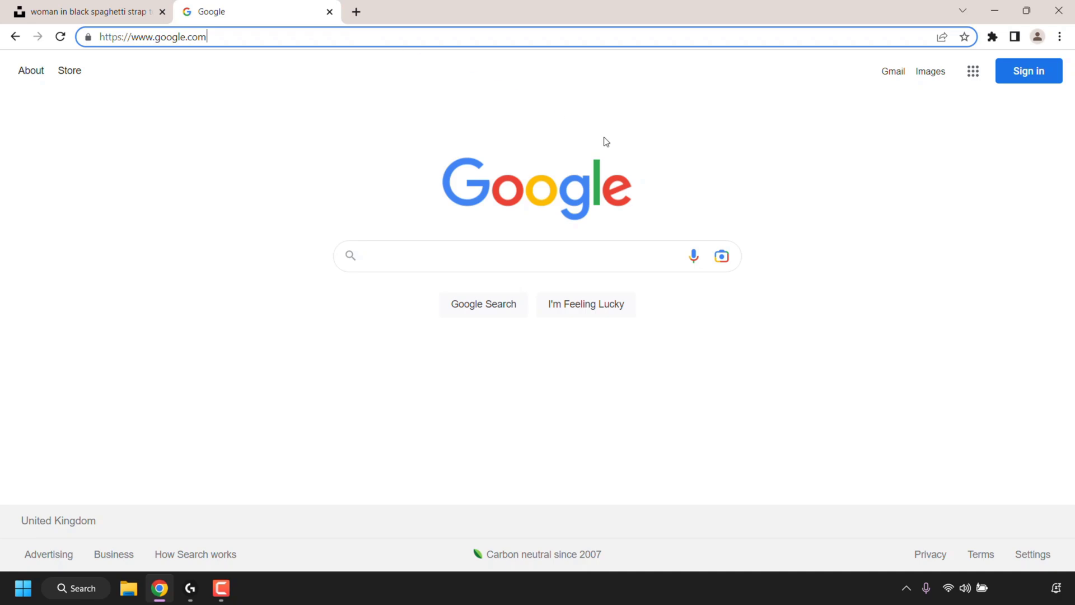
{"action": "left_click", "coordinate": [664, 193]}
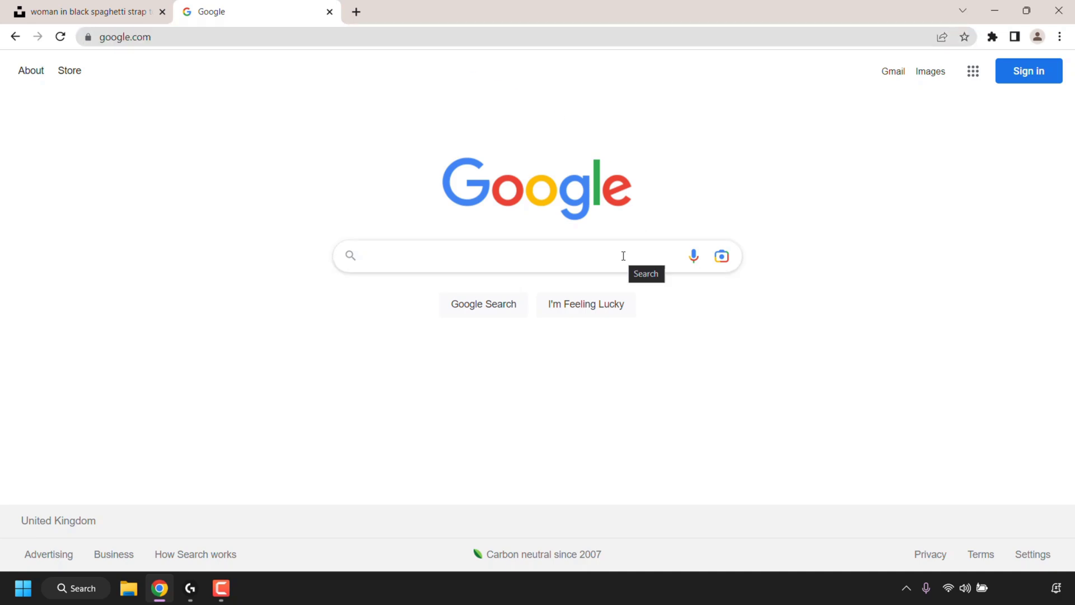
{"action": "left_click", "coordinate": [722, 259]}
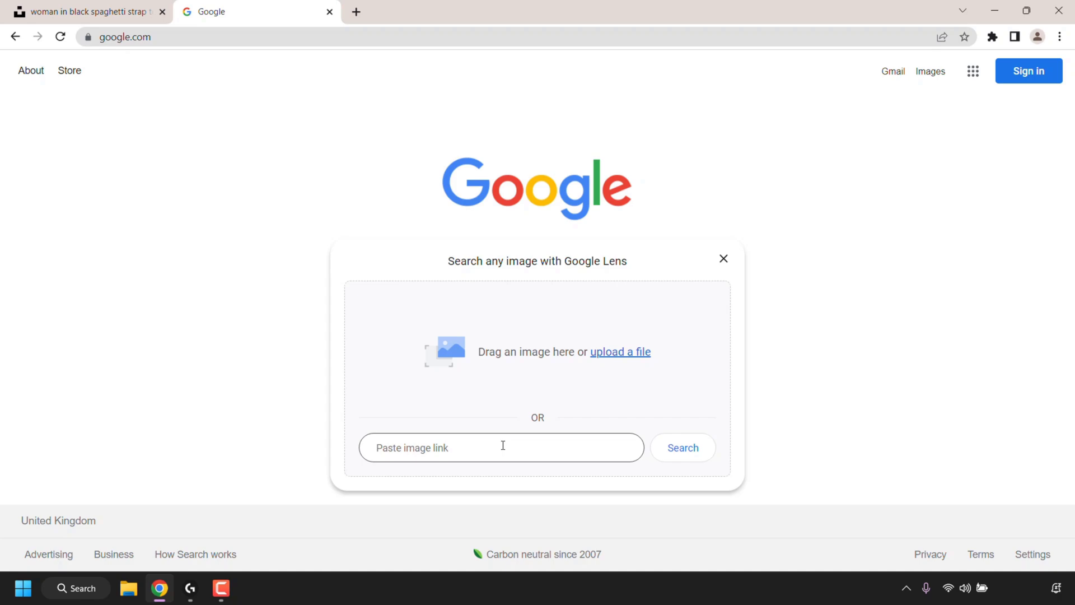
Step: Switch to the Unsplash tab showing the woman in the black spaghetti-strap top
{"action": "left_click", "coordinate": [133, 12]}
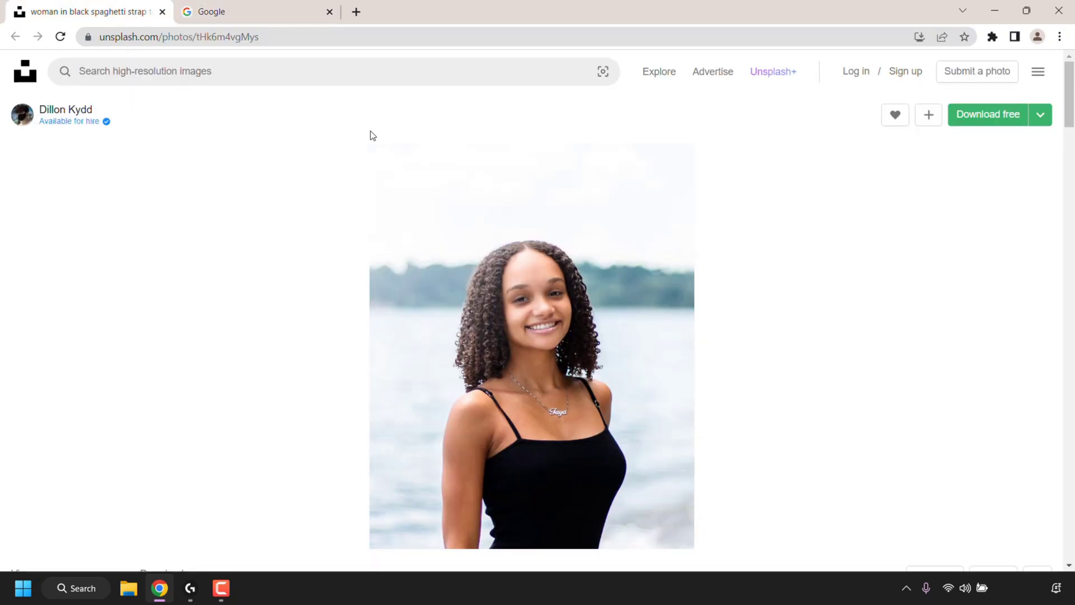
Step: Copy the portrait's image address, download it free as a JPG, then return to Google
{"action": "right_click", "coordinate": [614, 313]}
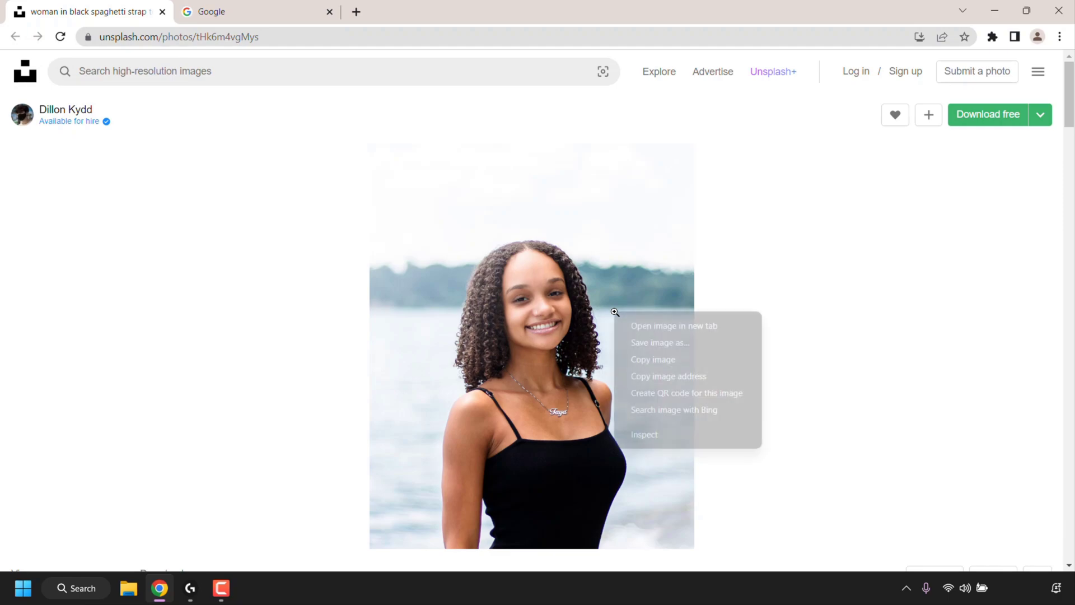
{"action": "left_click", "coordinate": [721, 378]}
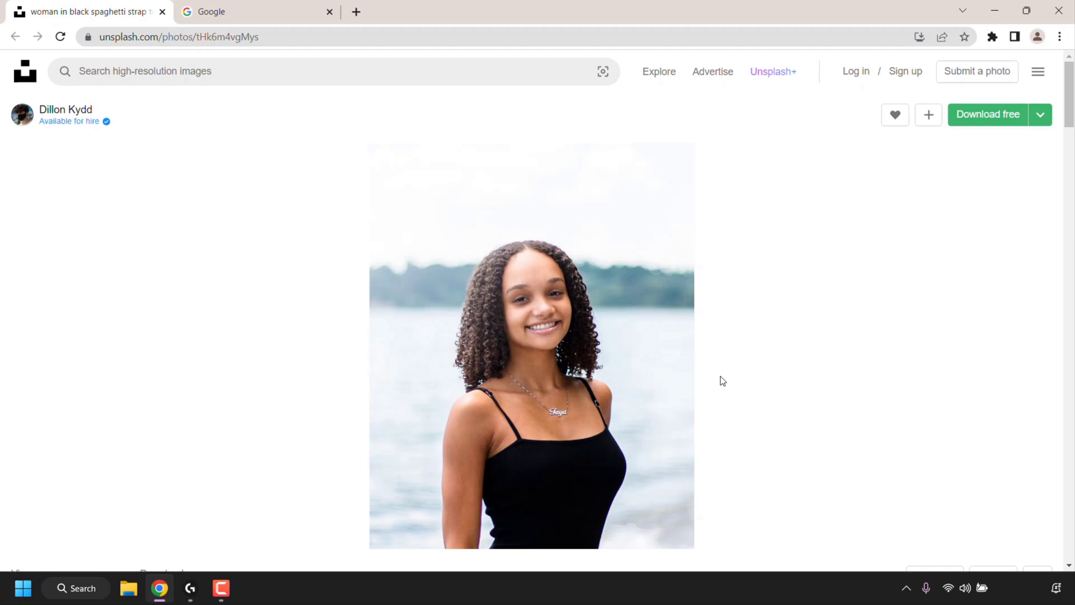
{"action": "left_click", "coordinate": [988, 115]}
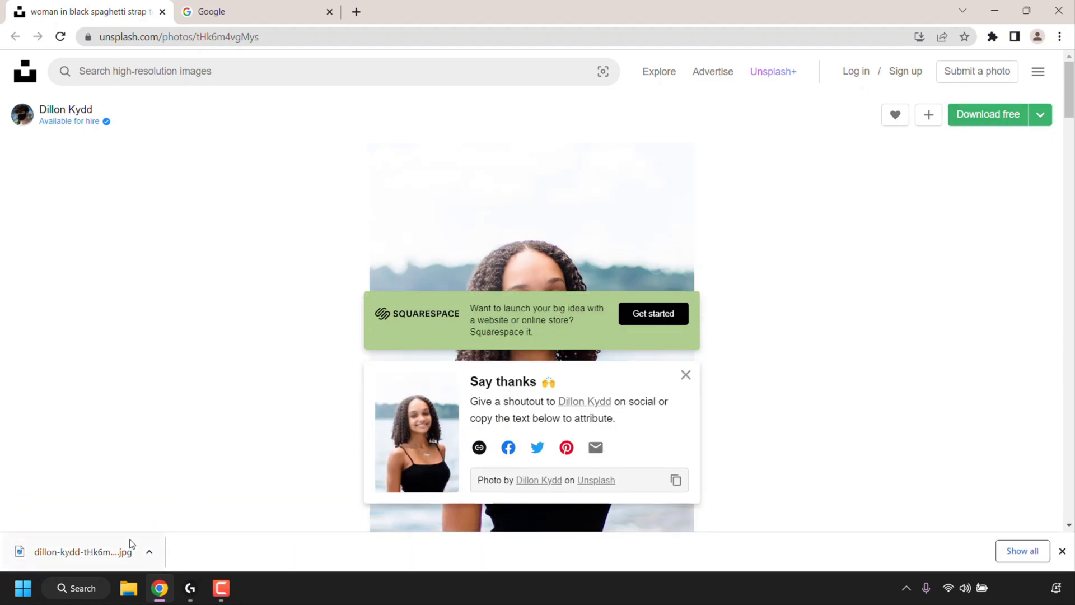
{"action": "left_click", "coordinate": [260, 12]}
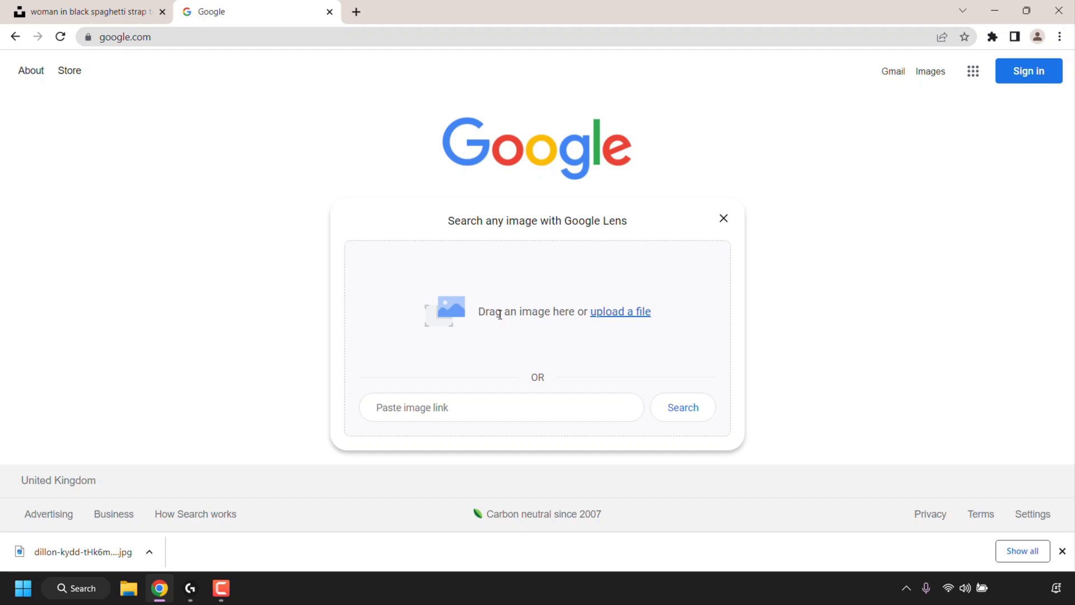
Step: Paste the copied Unsplash image address as the Lens image link, then choose file upload
{"action": "left_click", "coordinate": [455, 407]}
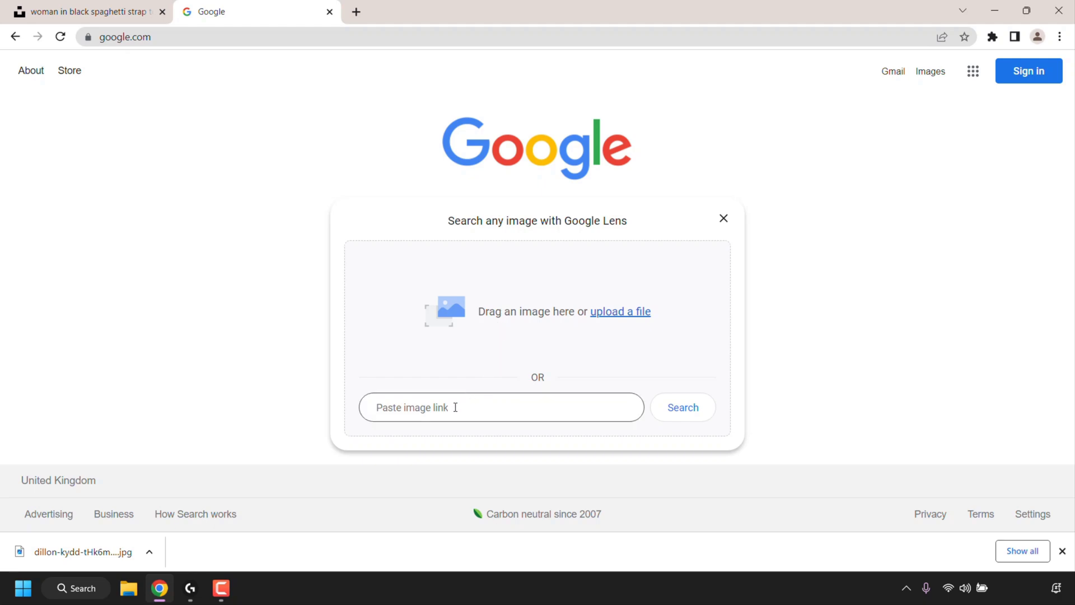
{"action": "right_click", "coordinate": [455, 407]}
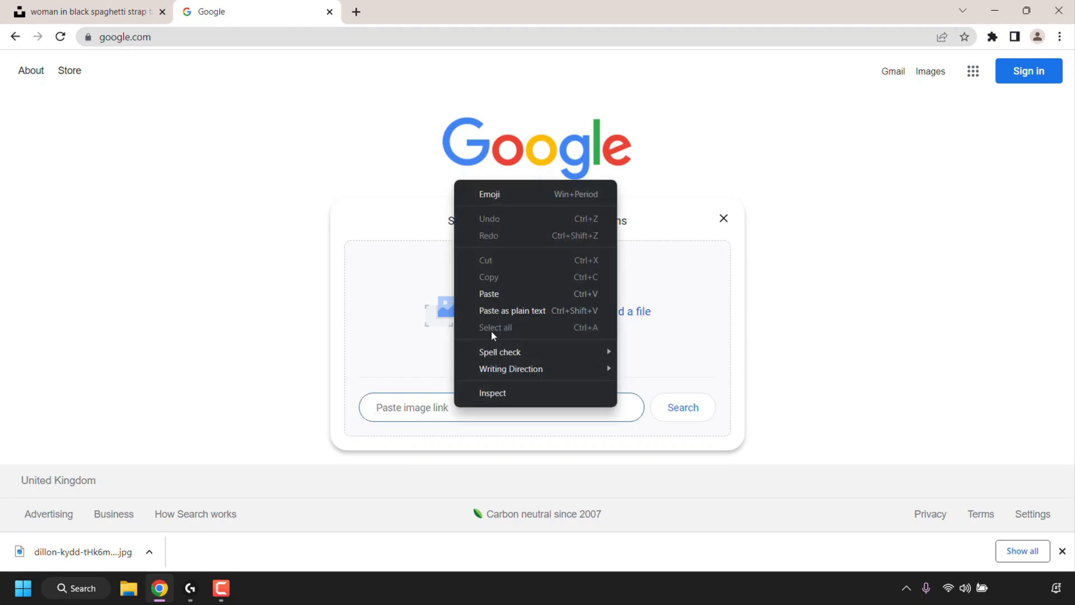
{"action": "left_click", "coordinate": [504, 293]}
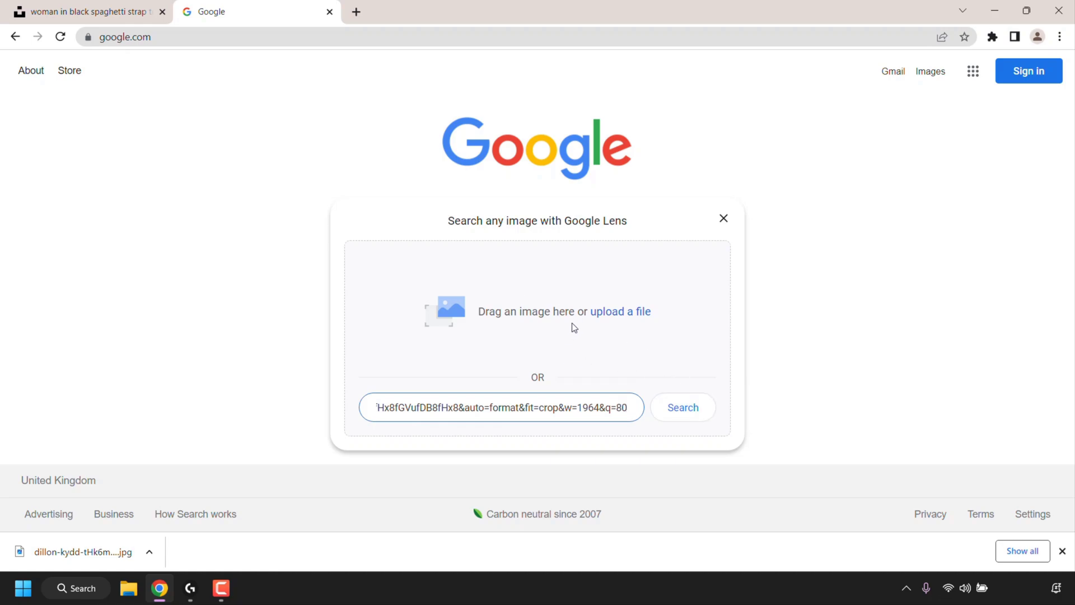
{"action": "left_click", "coordinate": [625, 311]}
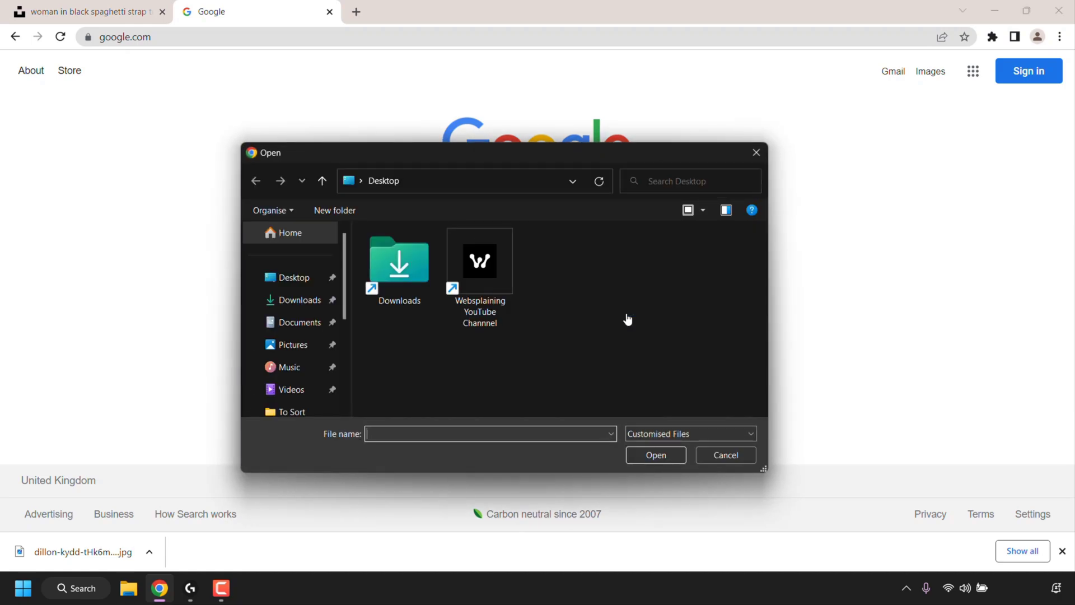
Step: Upload the dillon-kydd portrait JPG from the Downloads folder to Google Lens
{"action": "double_click", "coordinate": [424, 272]}
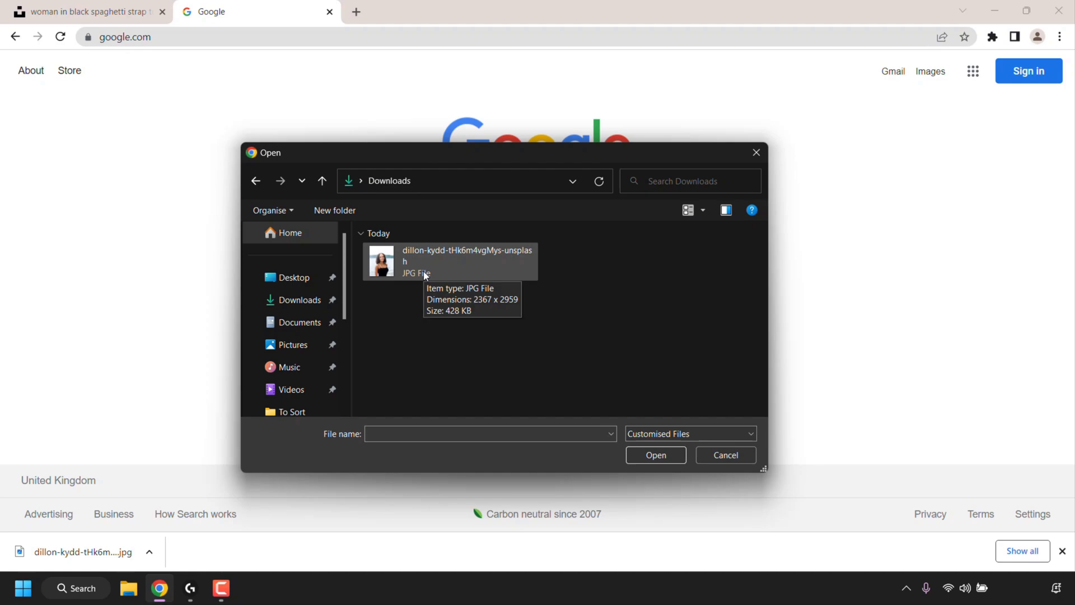
{"action": "left_click", "coordinate": [424, 272]}
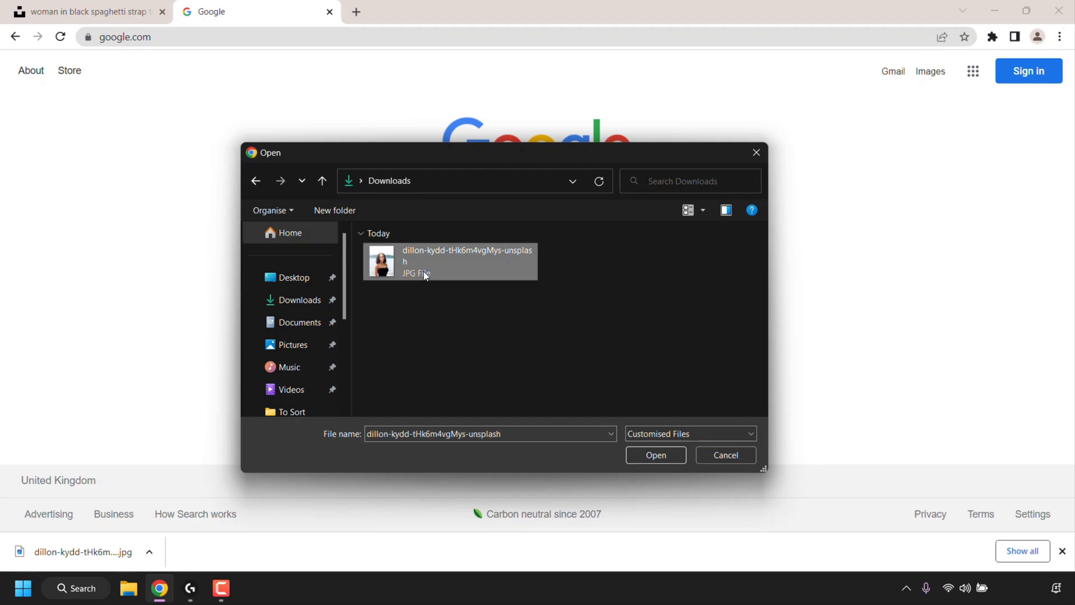
{"action": "left_click", "coordinate": [680, 454]}
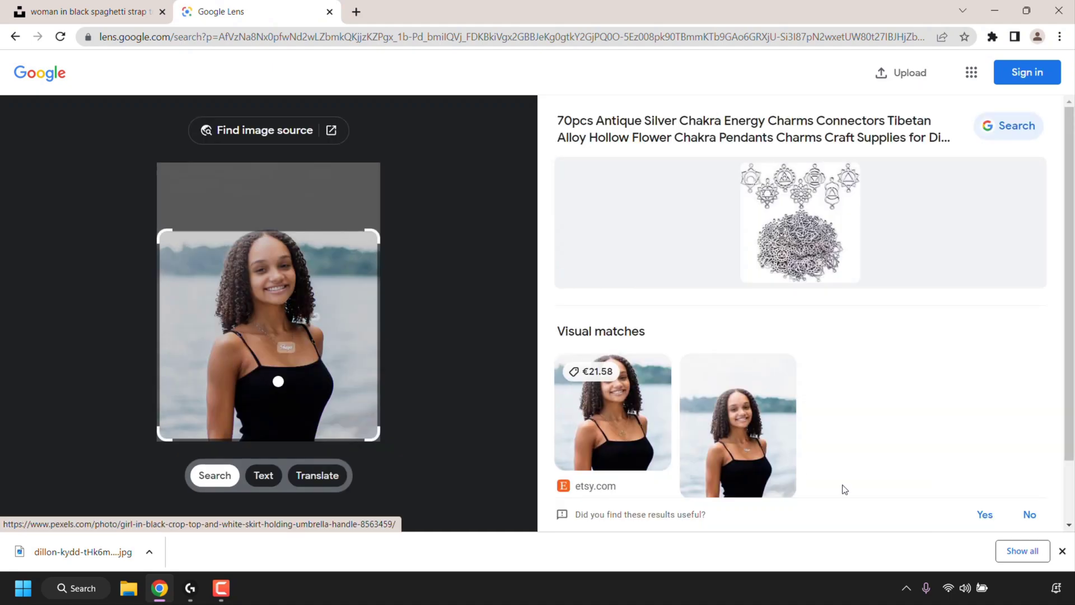
Step: Close the finished-download bar at the bottom of the Chrome window
{"action": "left_click", "coordinate": [1060, 551]}
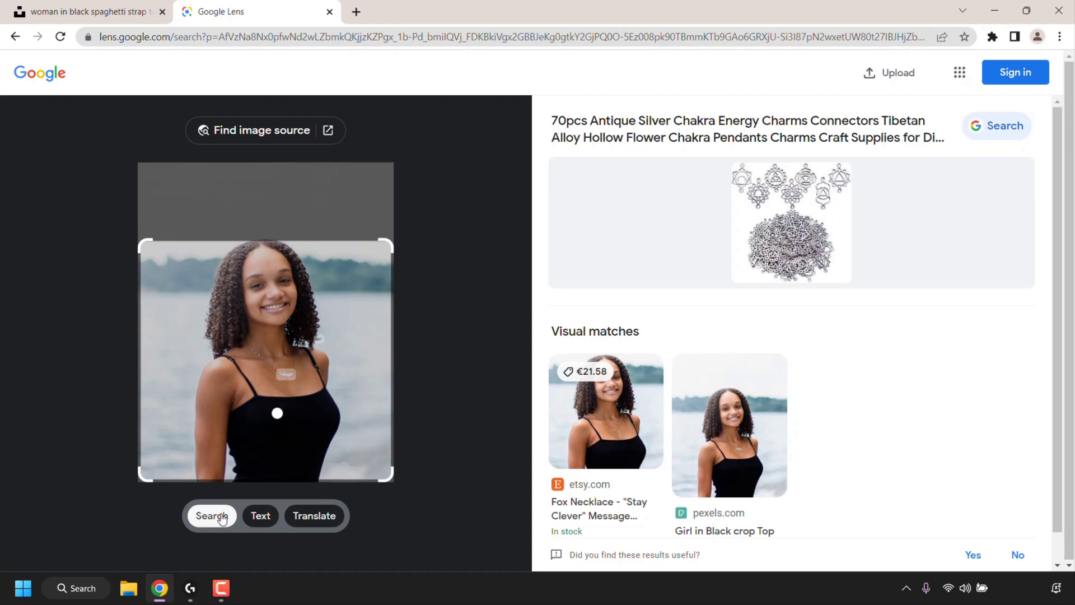
{"action": "left_click", "coordinate": [263, 520]}
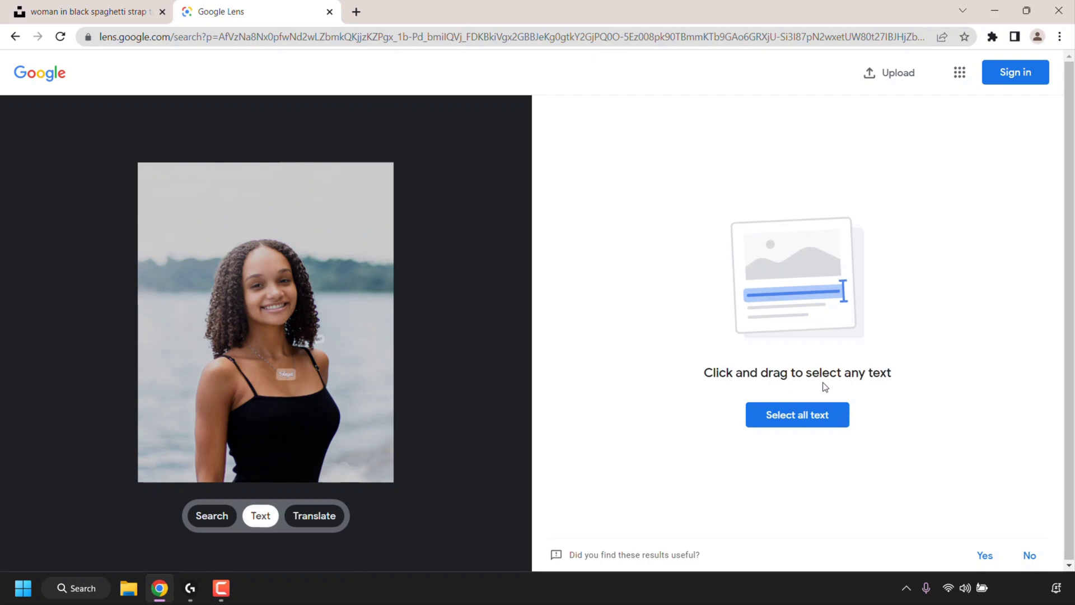
{"action": "left_click", "coordinate": [326, 517]}
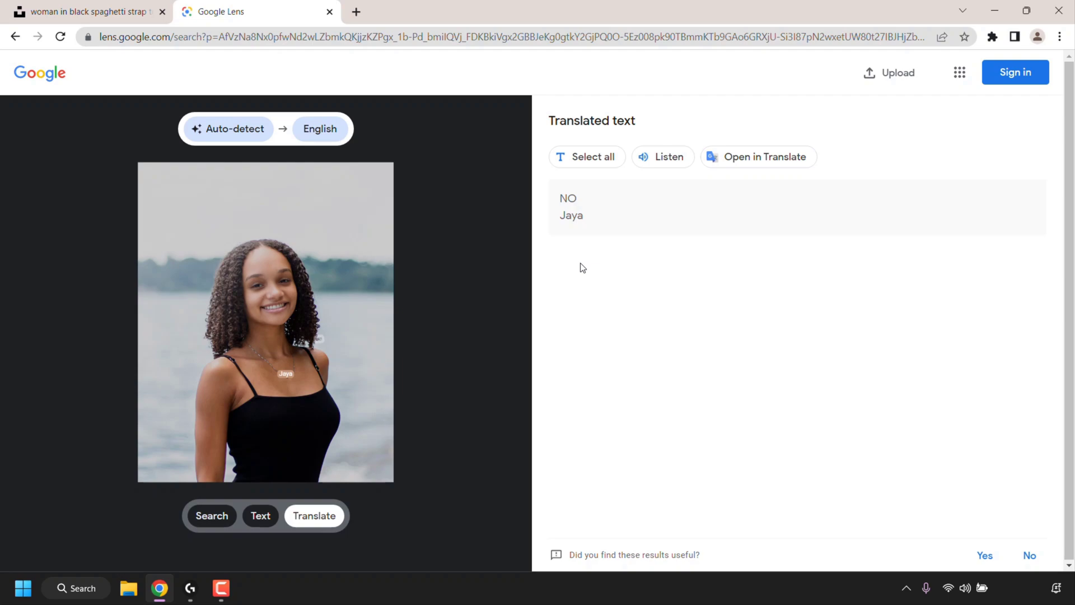
{"action": "left_click", "coordinate": [220, 524]}
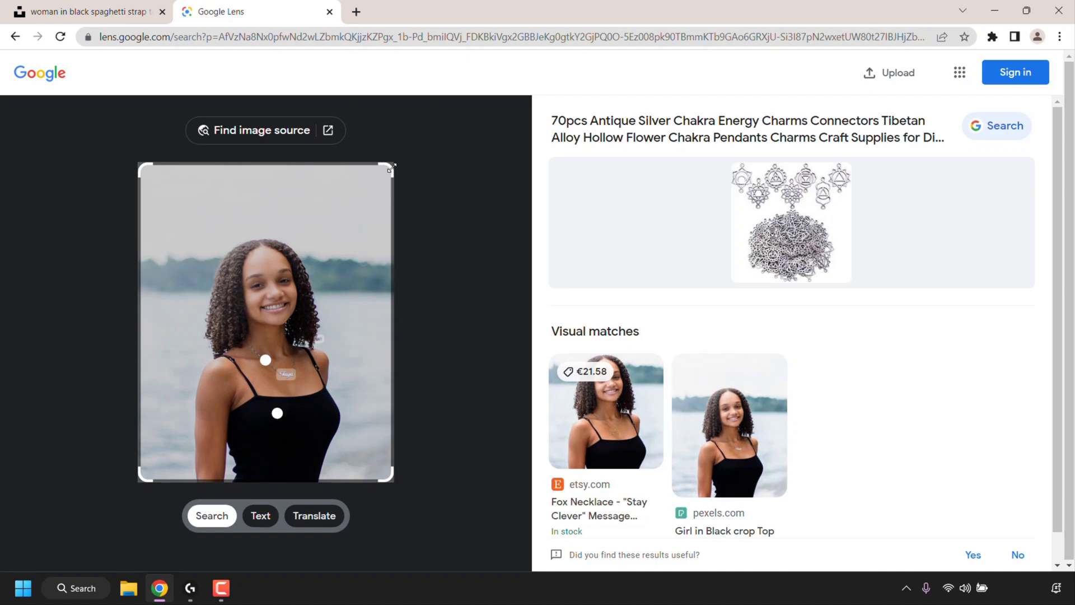
Step: Narrow the Lens search area to the lower torso, the necklace, then the black top
{"action": "left_click_drag", "start_coordinate": [390, 167], "coordinate": [428, 153]}
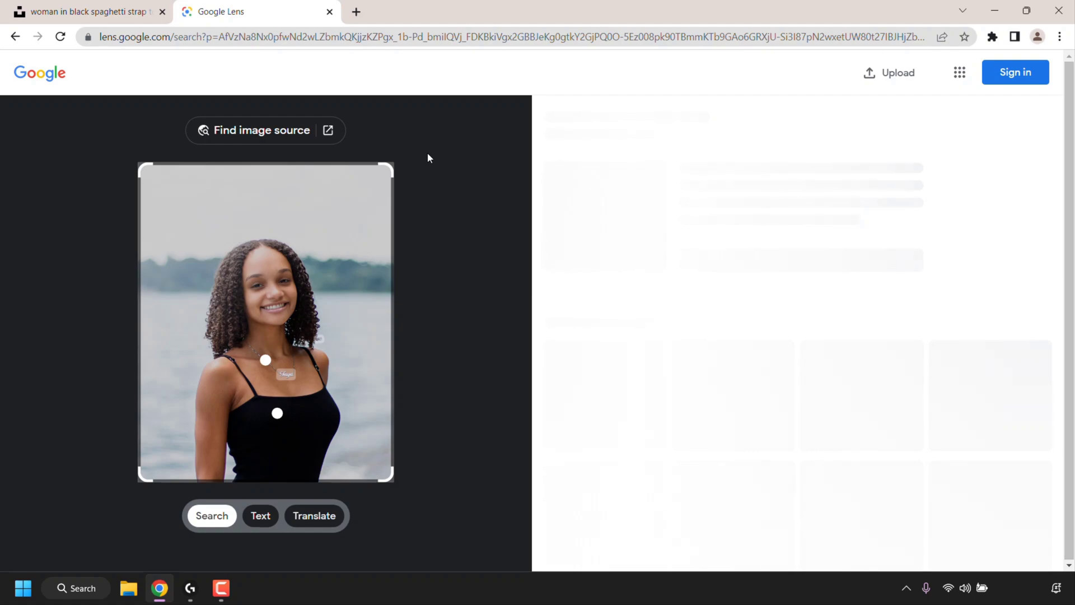
{"action": "left_click_drag", "start_coordinate": [393, 170], "coordinate": [442, 166]}
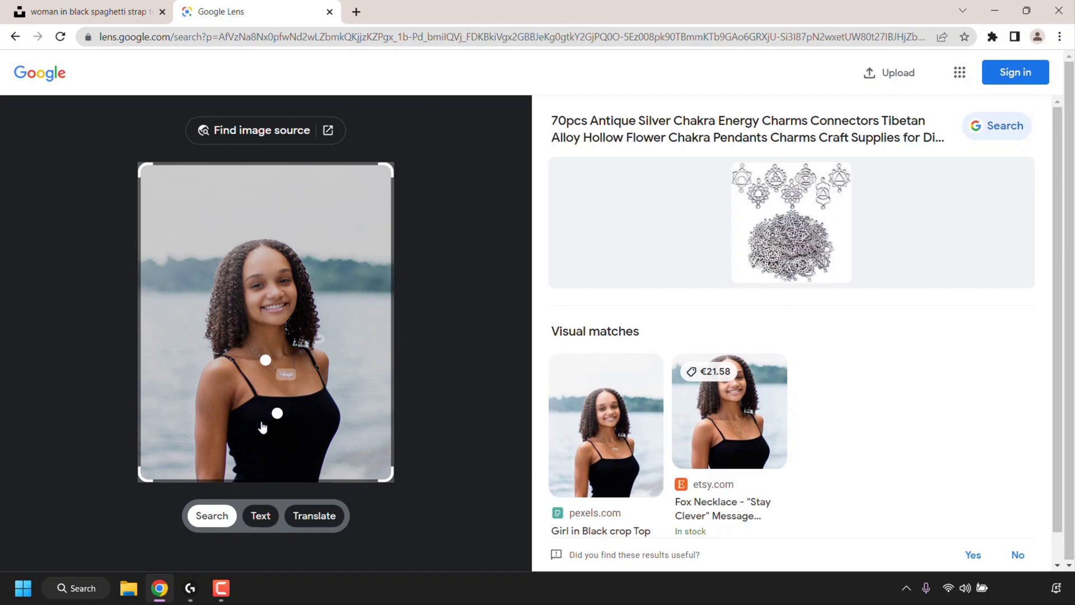
{"action": "left_click", "coordinate": [265, 364]}
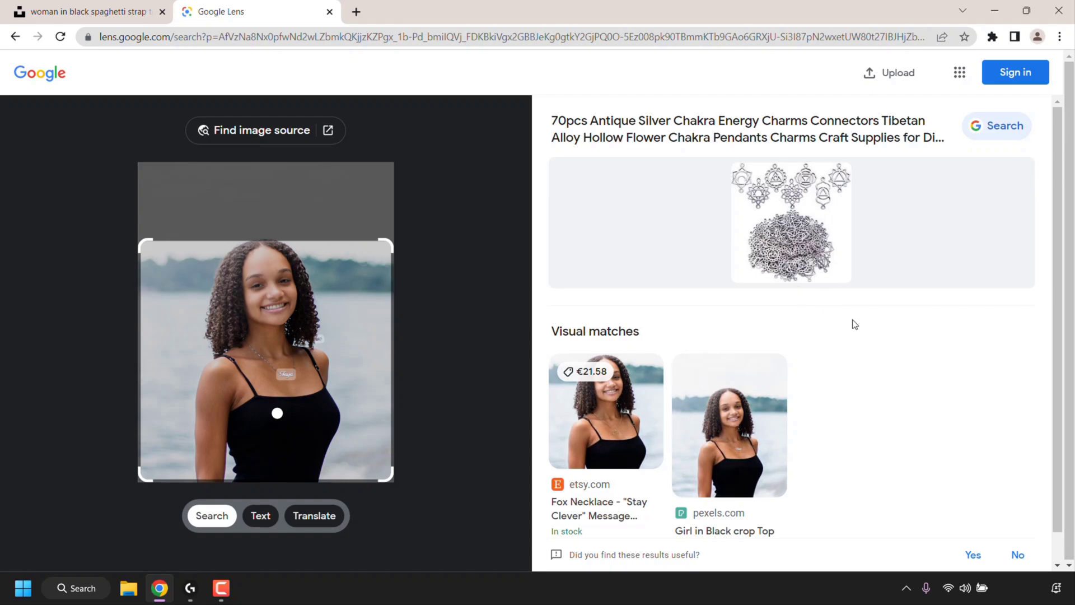
{"action": "left_click", "coordinate": [277, 416]}
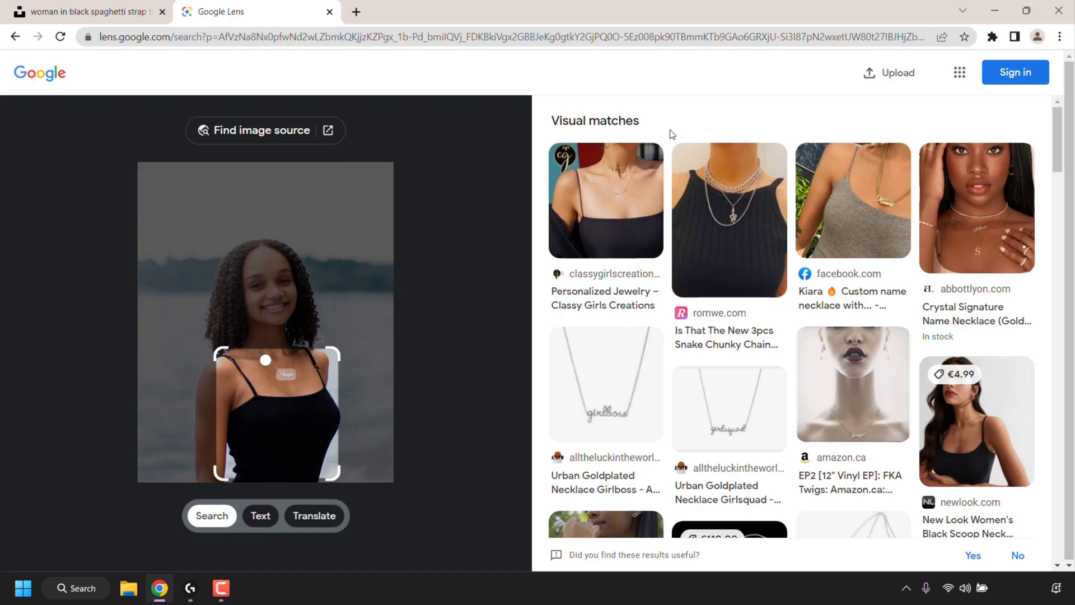
Step: Widen the search area to the full photo and open the Etsy 'Fox Necklace - Stay Clever' match
{"action": "left_click_drag", "start_coordinate": [1058, 139], "coordinate": [1070, 228]}
{"action": "left_click_drag", "start_coordinate": [341, 352], "coordinate": [434, 143]}
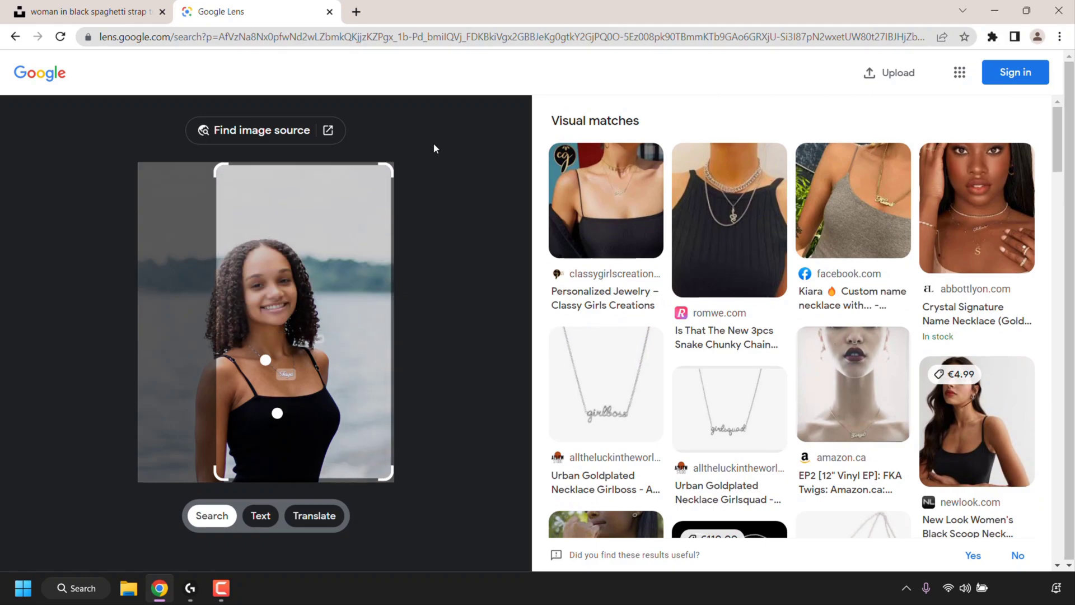
{"action": "left_click_drag", "start_coordinate": [217, 476], "coordinate": [98, 487]}
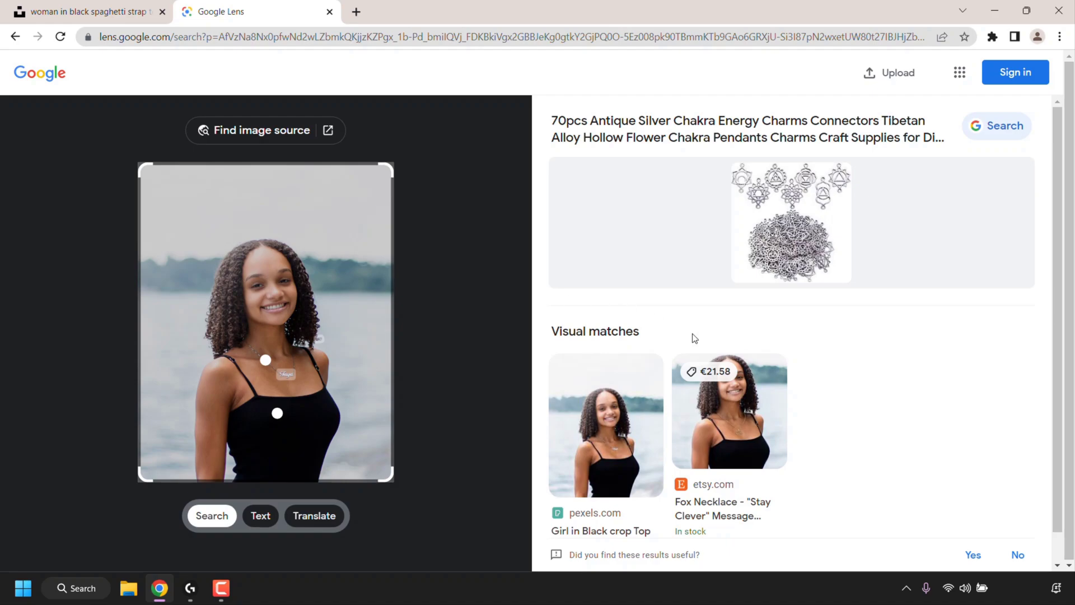
{"action": "scroll", "coordinate": [687, 334], "scroll_direction": "down", "scroll_amount": 1}
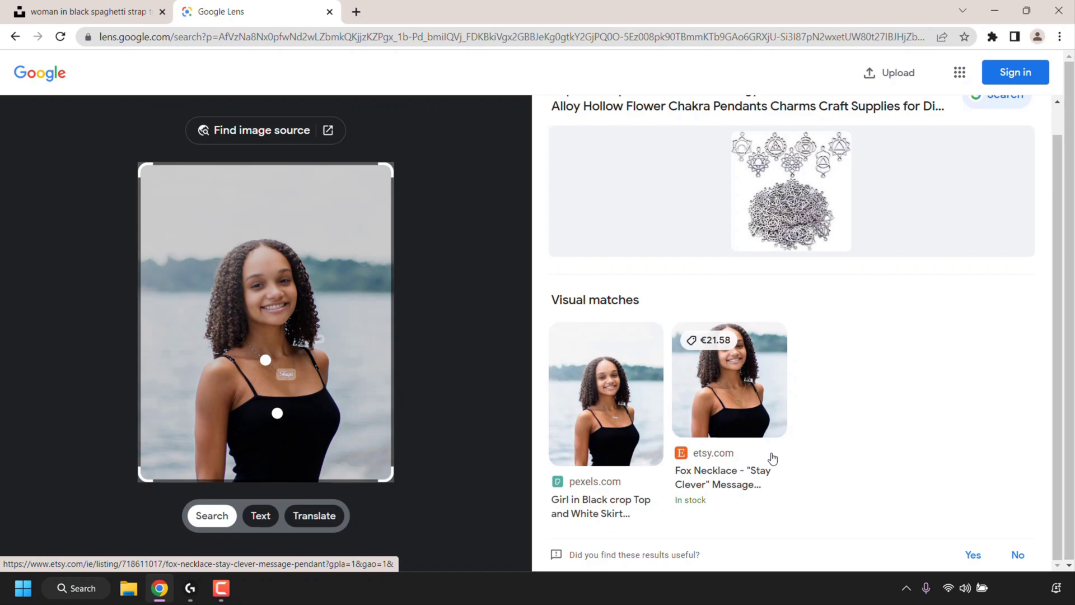
{"action": "left_click", "coordinate": [749, 446]}
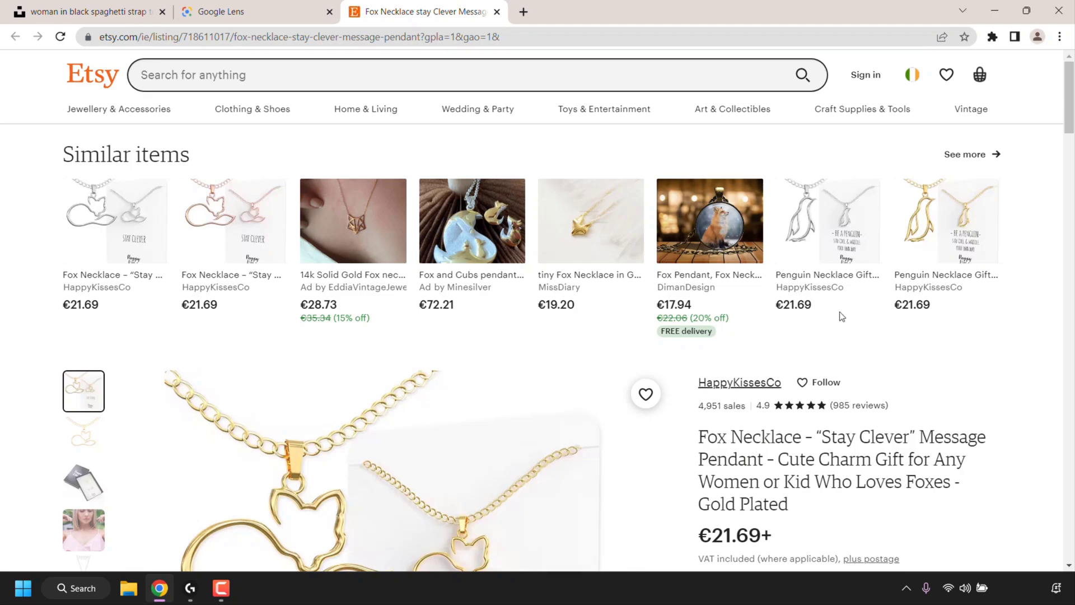
Step: View the Etsy gallery photo of the woman wearing the fox necklace, then close the listing
{"action": "left_click_drag", "start_coordinate": [1070, 124], "coordinate": [1074, 169]}
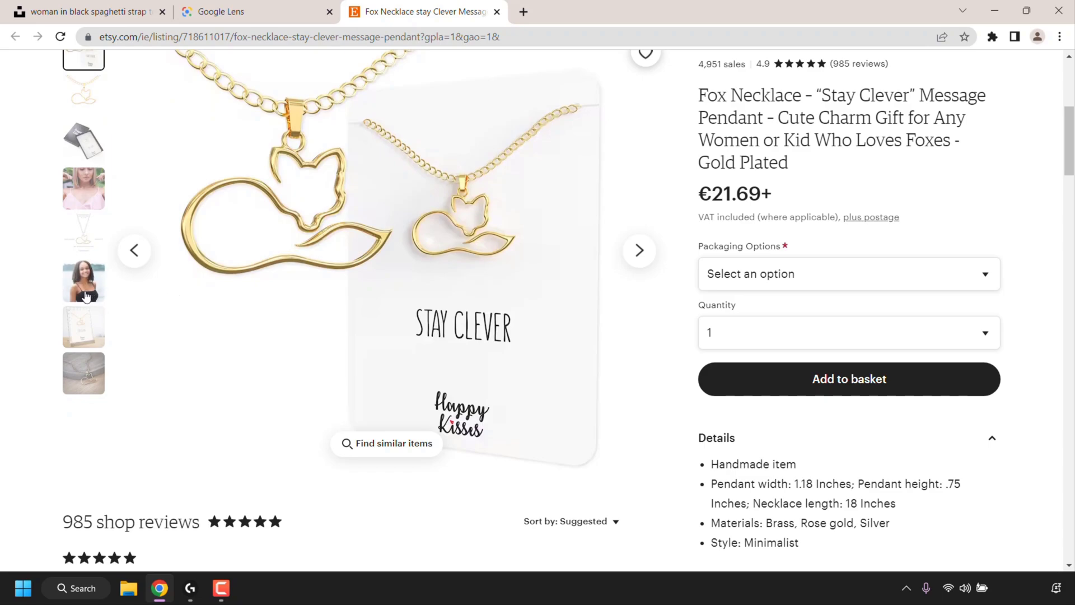
{"action": "left_click", "coordinate": [86, 297]}
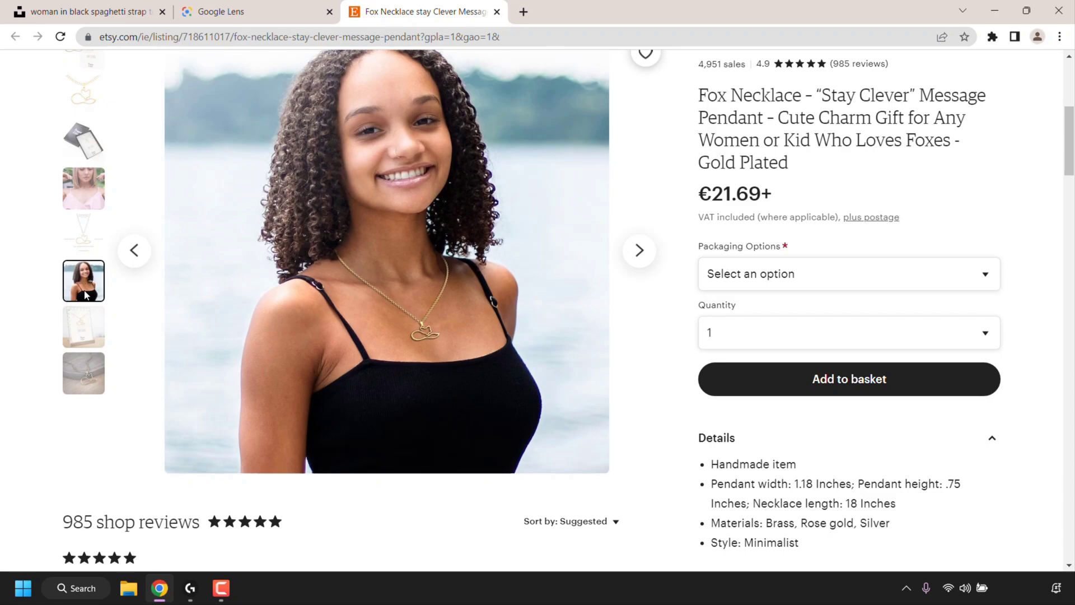
{"action": "left_click_drag", "start_coordinate": [1069, 154], "coordinate": [1070, 143]}
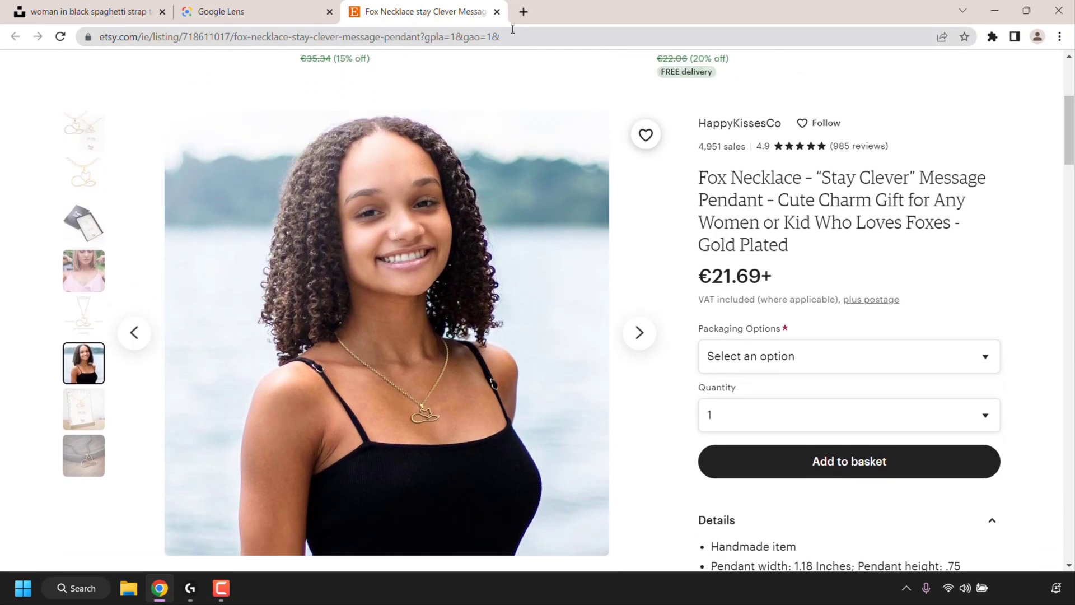
{"action": "left_click", "coordinate": [497, 12]}
{"action": "scroll", "coordinate": [927, 291], "scroll_direction": "up", "scroll_amount": 1}
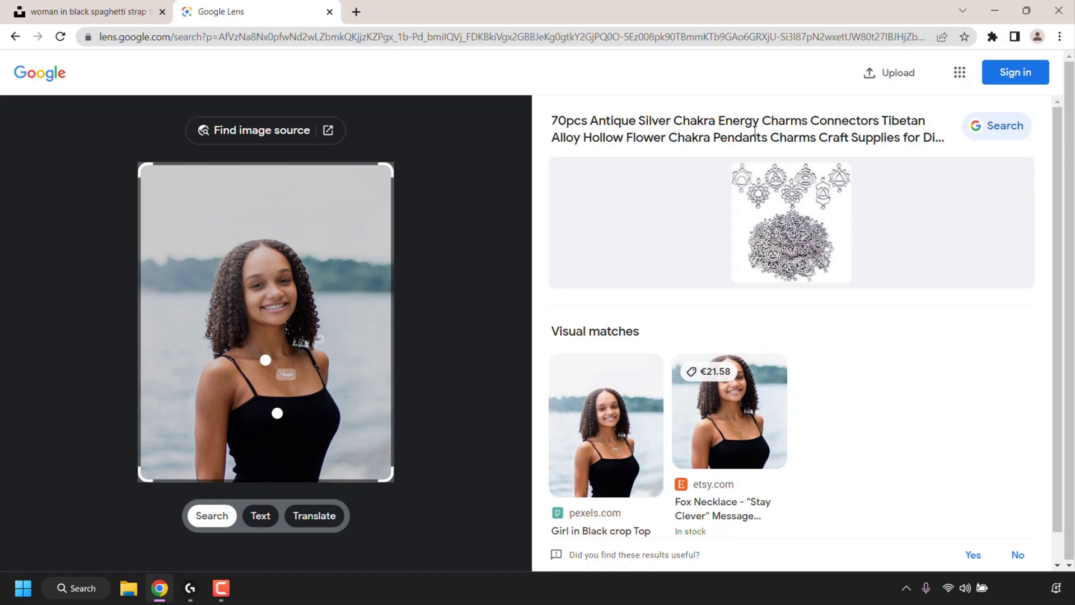
Step: Search Google for the 70pcs Antique Silver Chakra Energy Charms title and browse the results
{"action": "left_click", "coordinate": [1003, 139]}
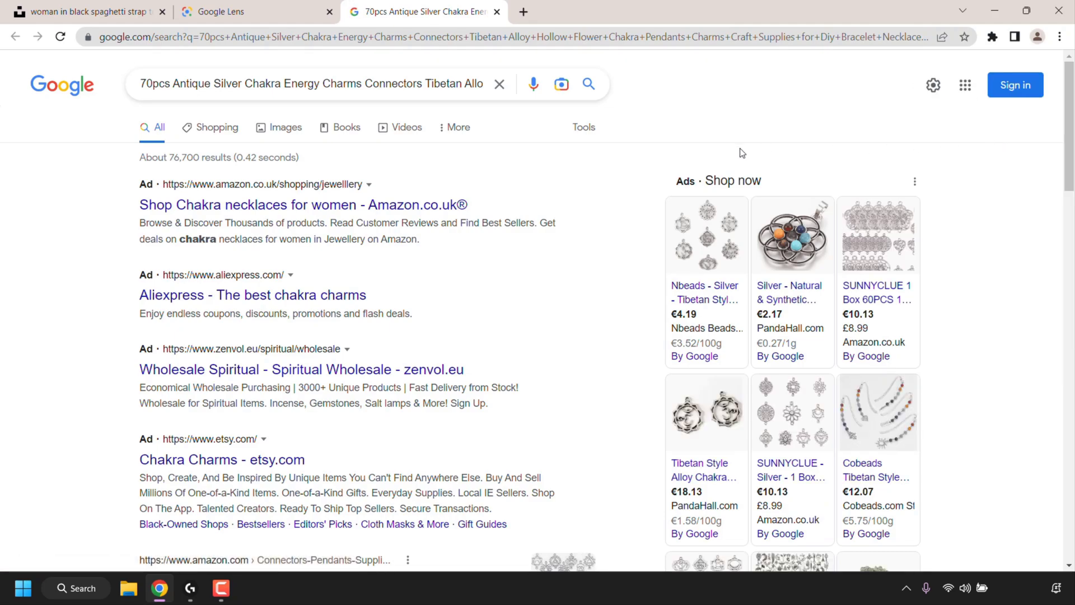
{"action": "scroll", "coordinate": [454, 265], "scroll_direction": "down", "scroll_amount": 6}
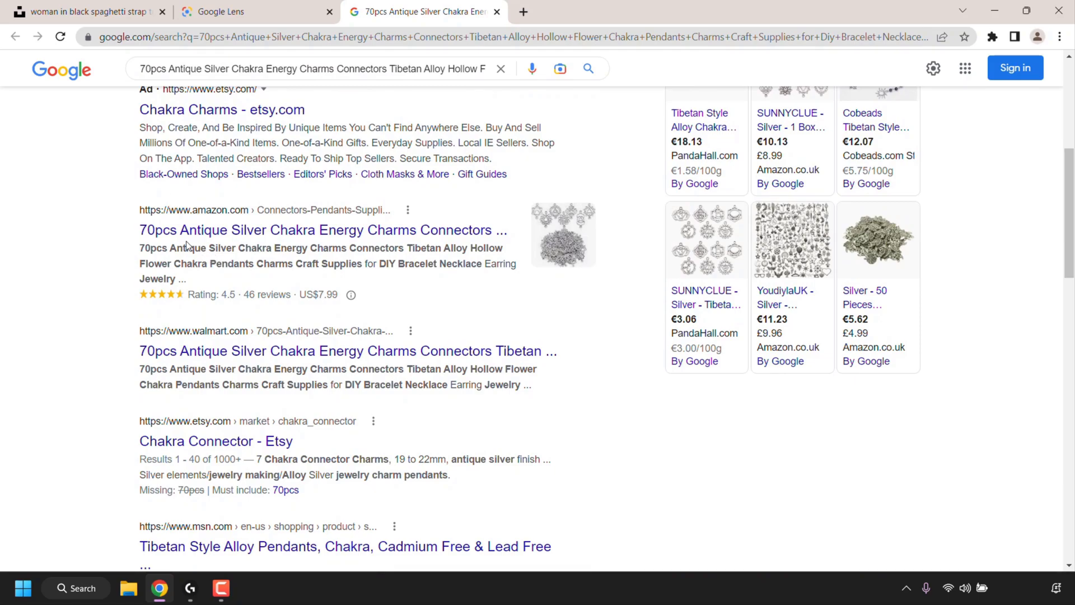
Step: Open the $7.99 Amazon chakra charms listing, view the woman-with-pendant photo, then close it
{"action": "left_click", "coordinate": [208, 238]}
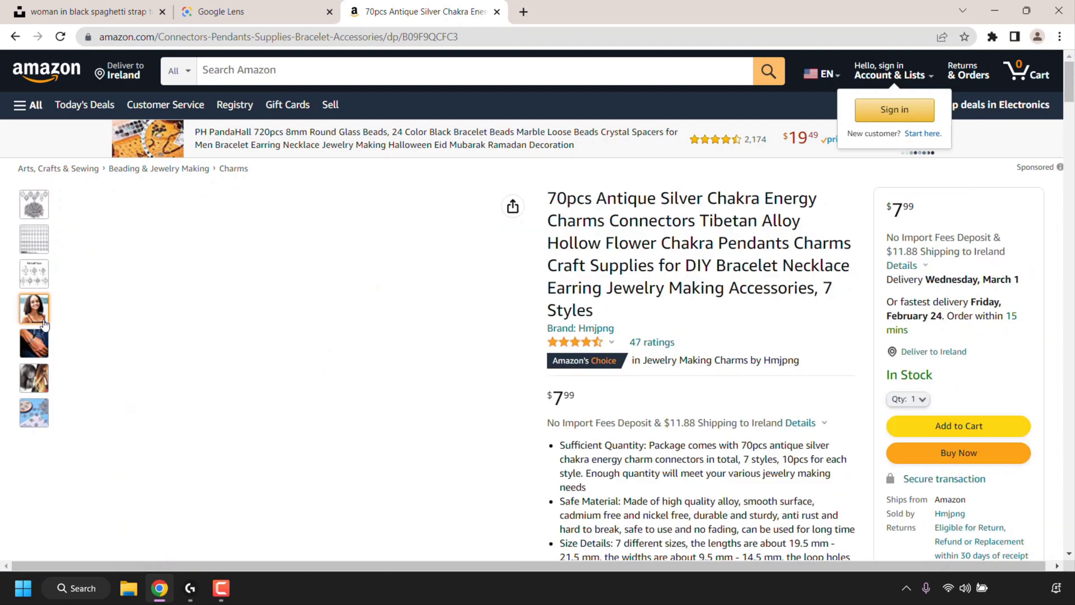
{"action": "mouse_move", "coordinate": [44, 324]}
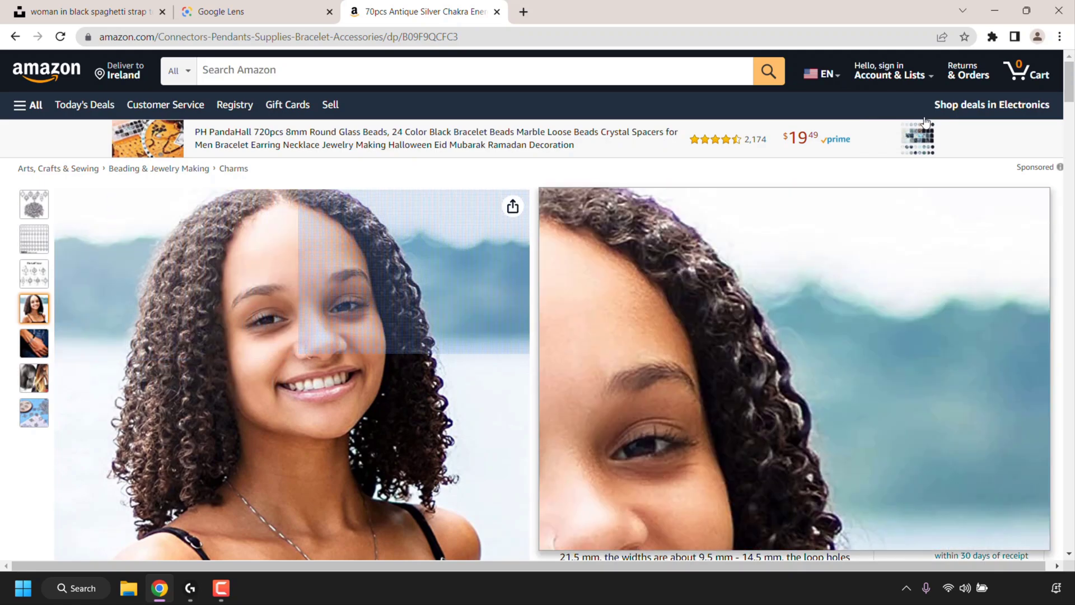
{"action": "scroll", "coordinate": [1069, 98], "scroll_direction": "down", "scroll_amount": 2}
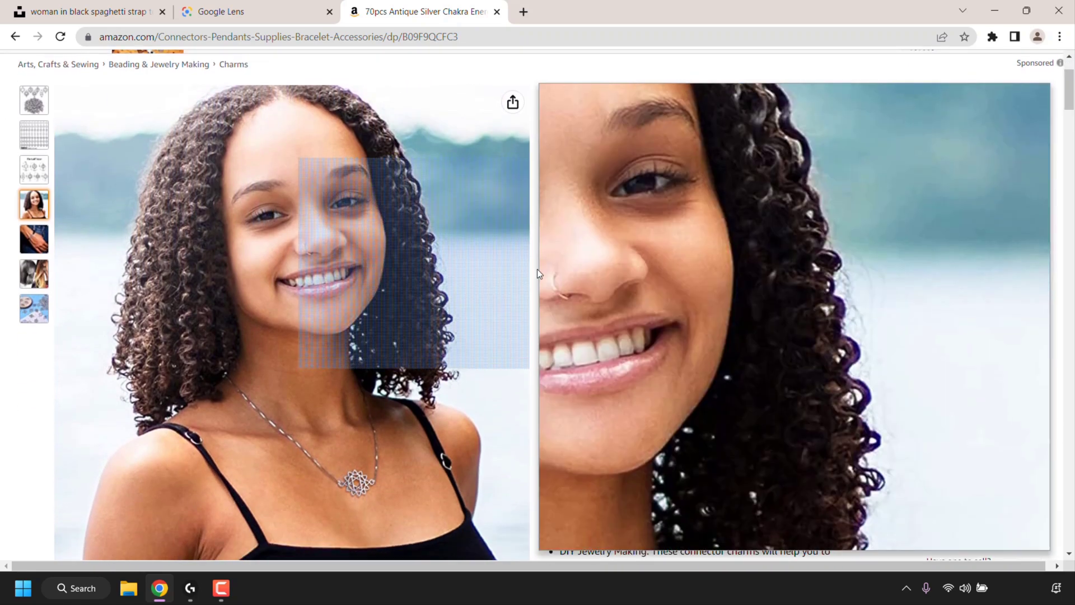
{"action": "scroll", "coordinate": [538, 280], "scroll_direction": "down", "scroll_amount": 1}
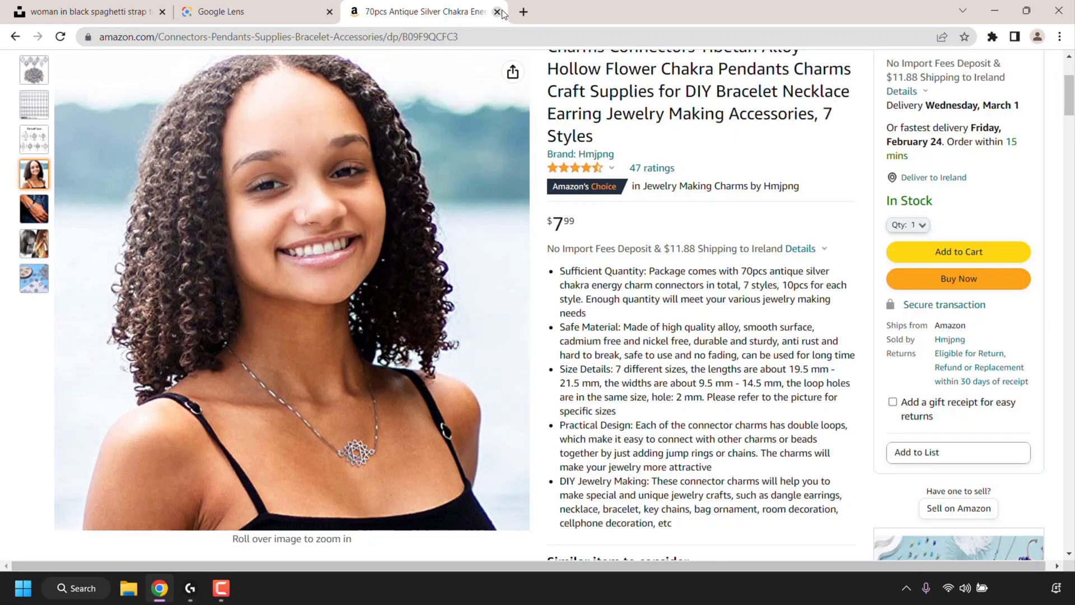
{"action": "left_click", "coordinate": [496, 11]}
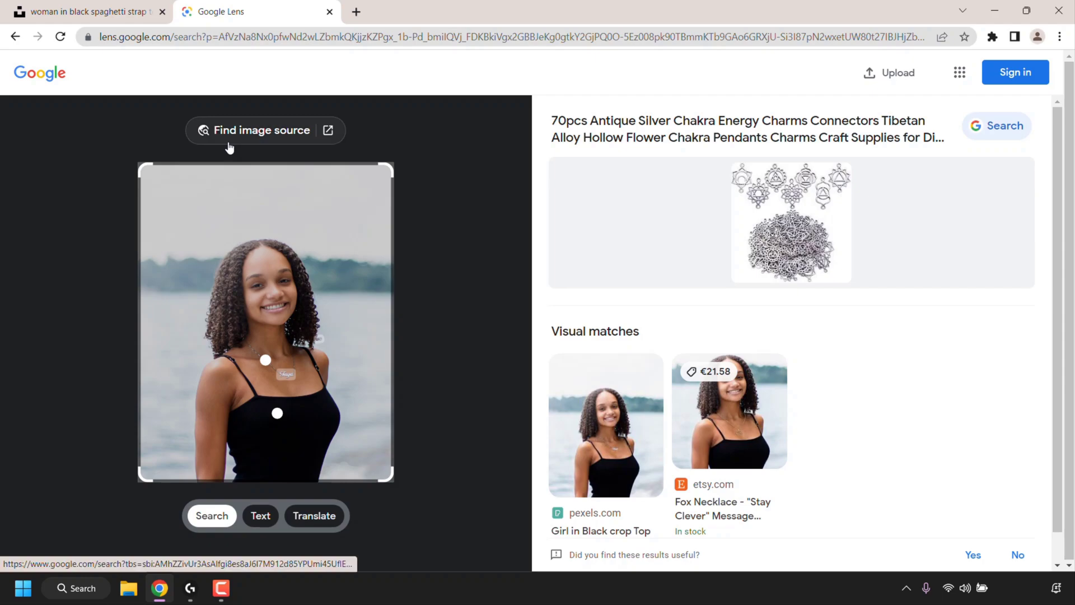
Step: Run Find image source on the uploaded portrait to get its reverse-image search results
{"action": "left_click", "coordinate": [280, 135]}
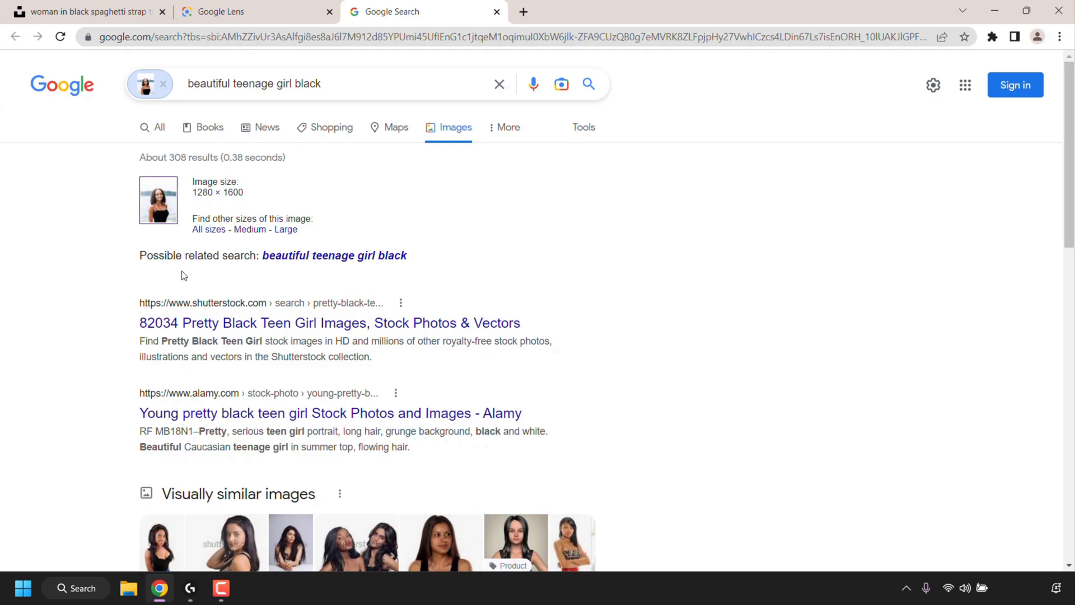
Step: Scroll past Visually similar images down to the 'Pages that include matching images' list
{"action": "left_click_drag", "start_coordinate": [1070, 211], "coordinate": [1072, 312]}
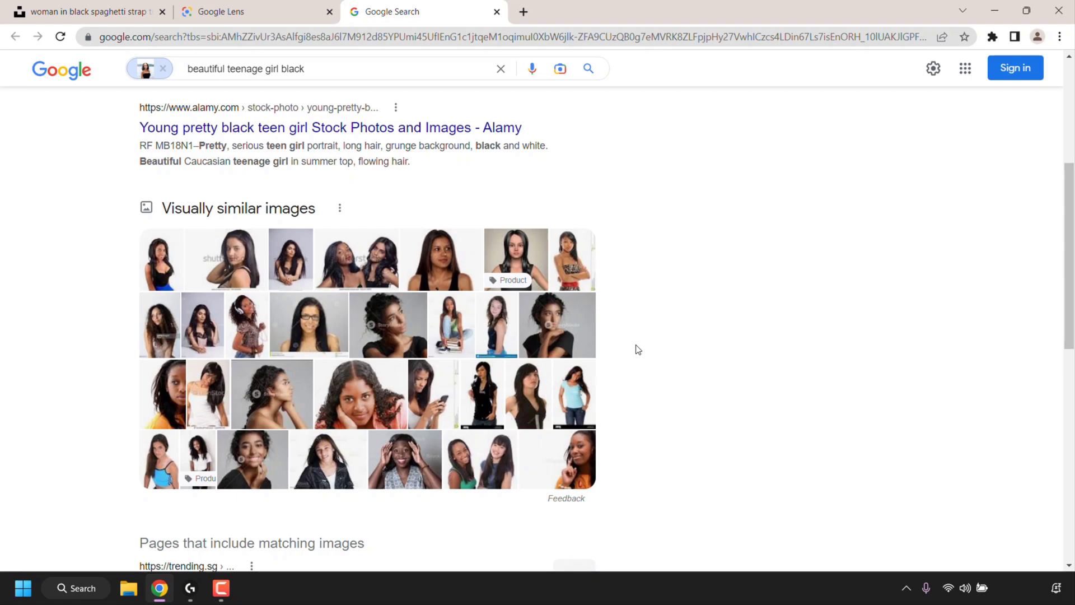
{"action": "left_click_drag", "start_coordinate": [1071, 274], "coordinate": [1073, 417]}
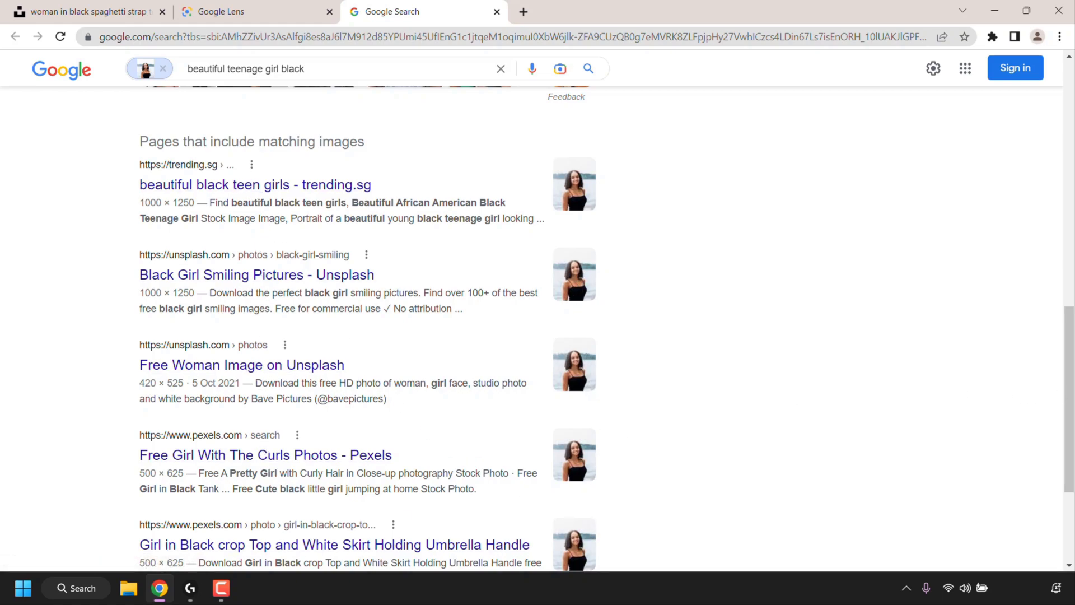
Step: Open the 'Black Girl Smiling Pictures - Unsplash' result among the matching pages
{"action": "scroll", "coordinate": [890, 392], "scroll_direction": "down", "scroll_amount": 3}
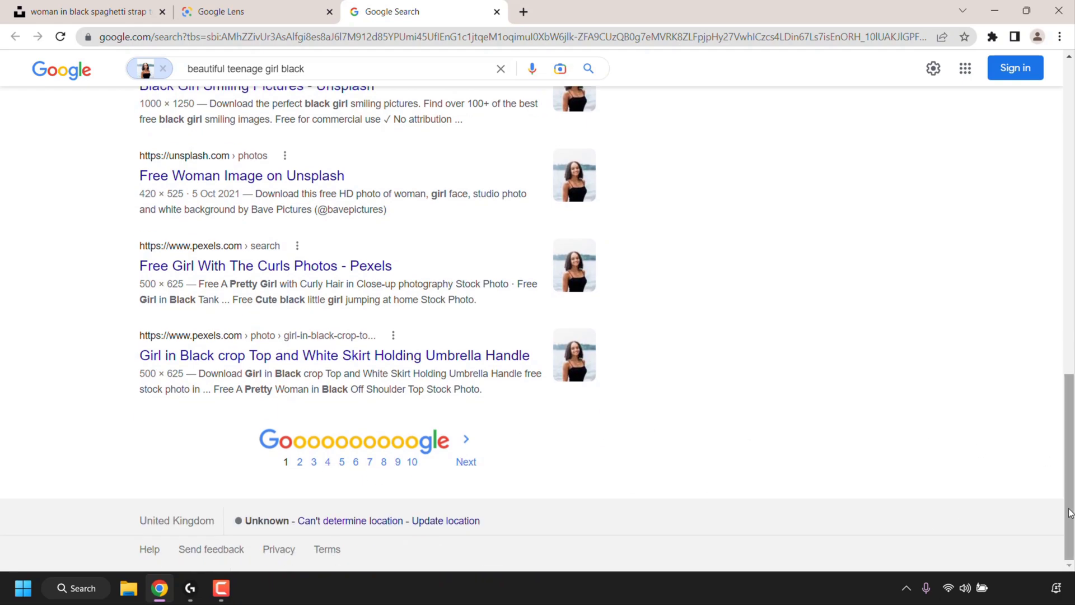
{"action": "left_click_drag", "start_coordinate": [1069, 513], "coordinate": [1071, 436]}
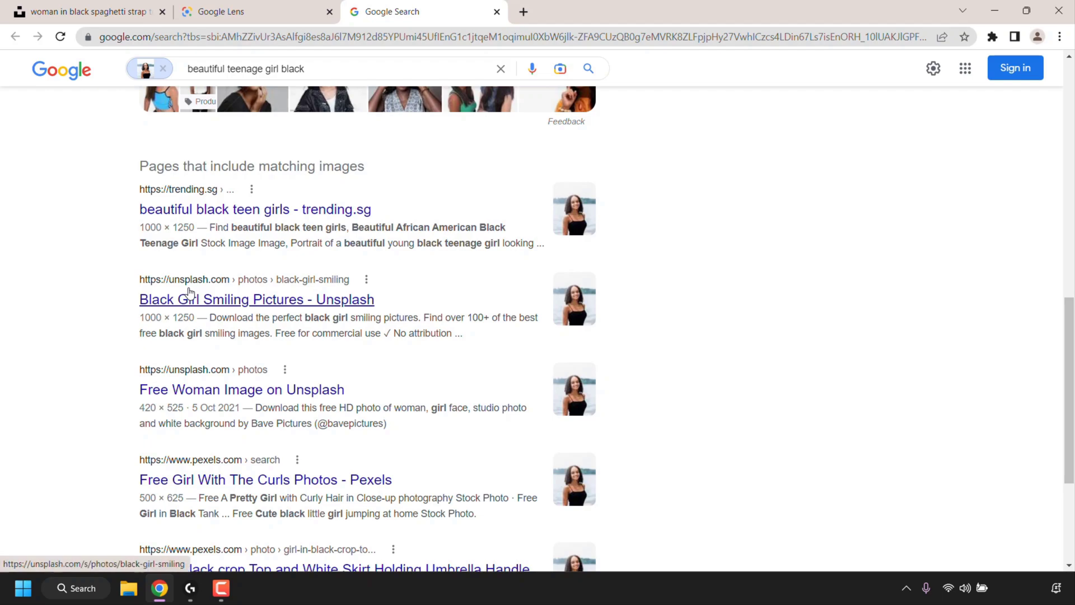
{"action": "left_click", "coordinate": [317, 306]}
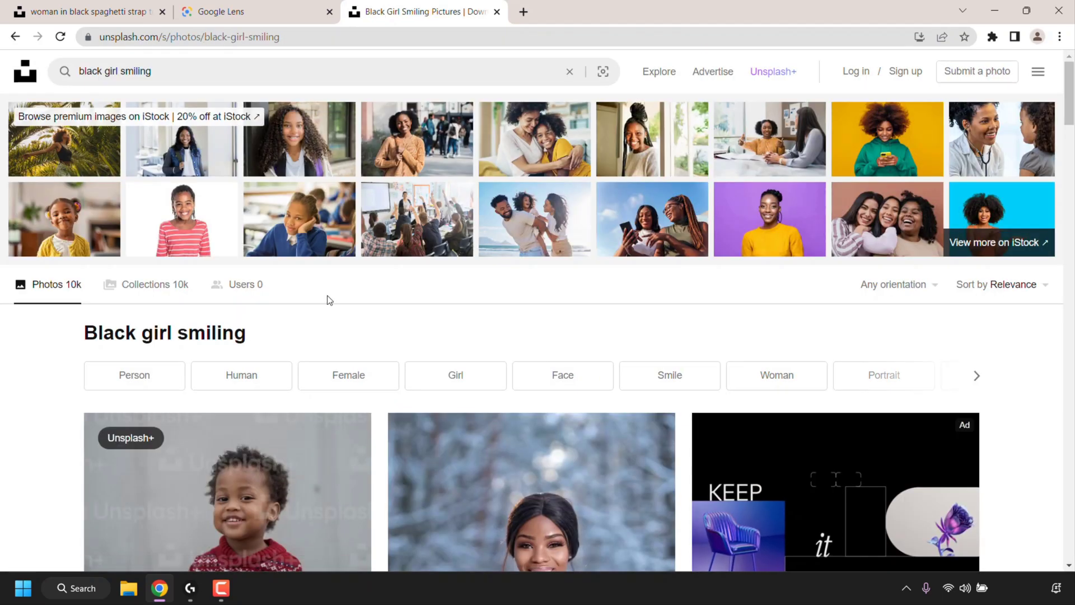
Step: Open the matching Unsplash photo of the woman in black and compare it against the other tabs
{"action": "left_click_drag", "start_coordinate": [1071, 114], "coordinate": [1072, 213]}
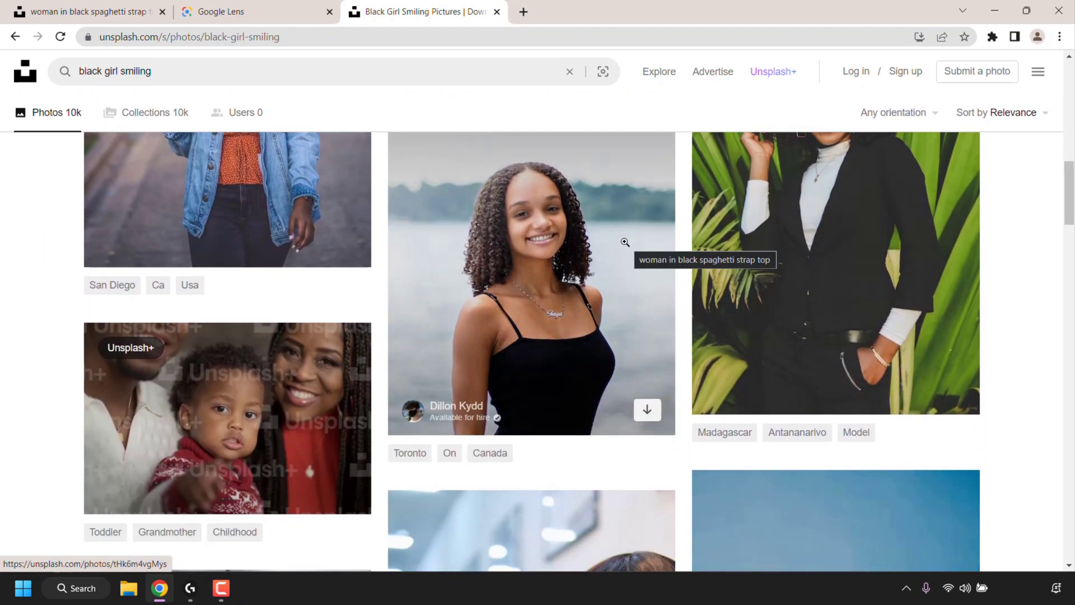
{"action": "left_click", "coordinate": [623, 242]}
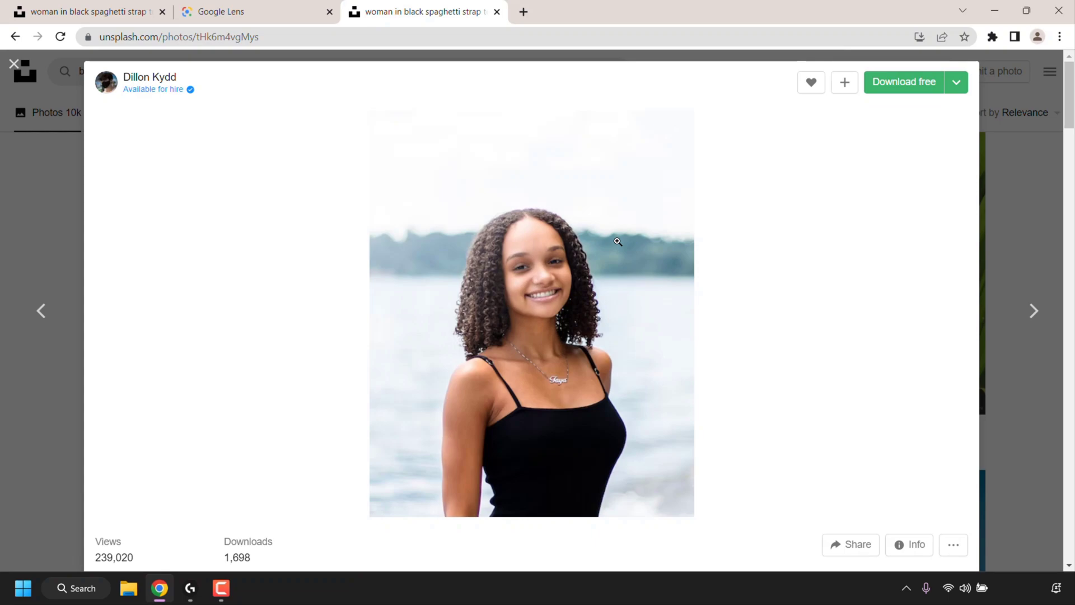
{"action": "left_click", "coordinate": [135, 7]}
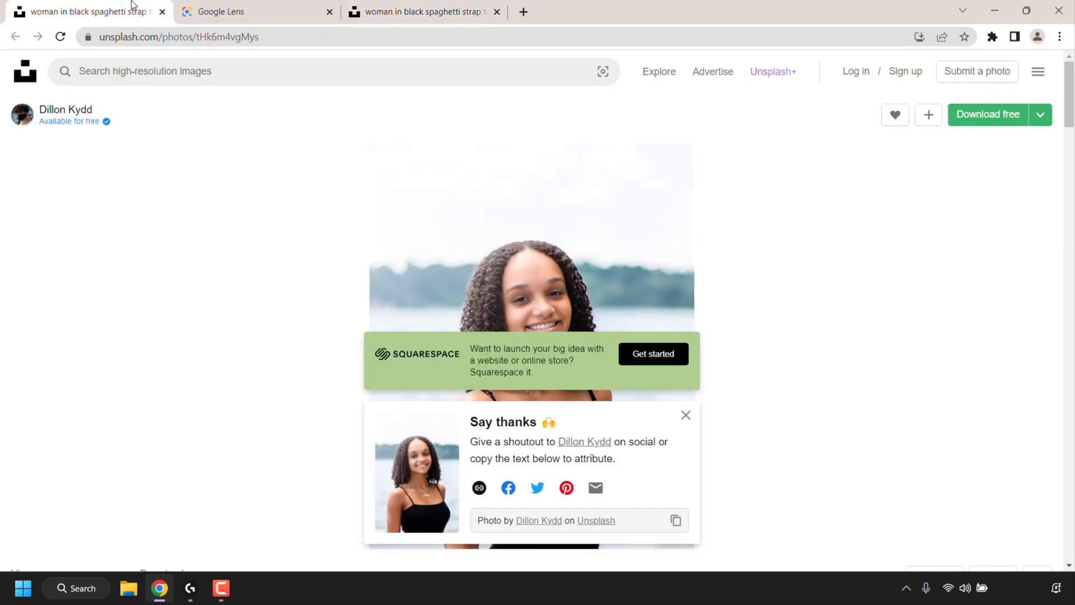
{"action": "left_click", "coordinate": [685, 415]}
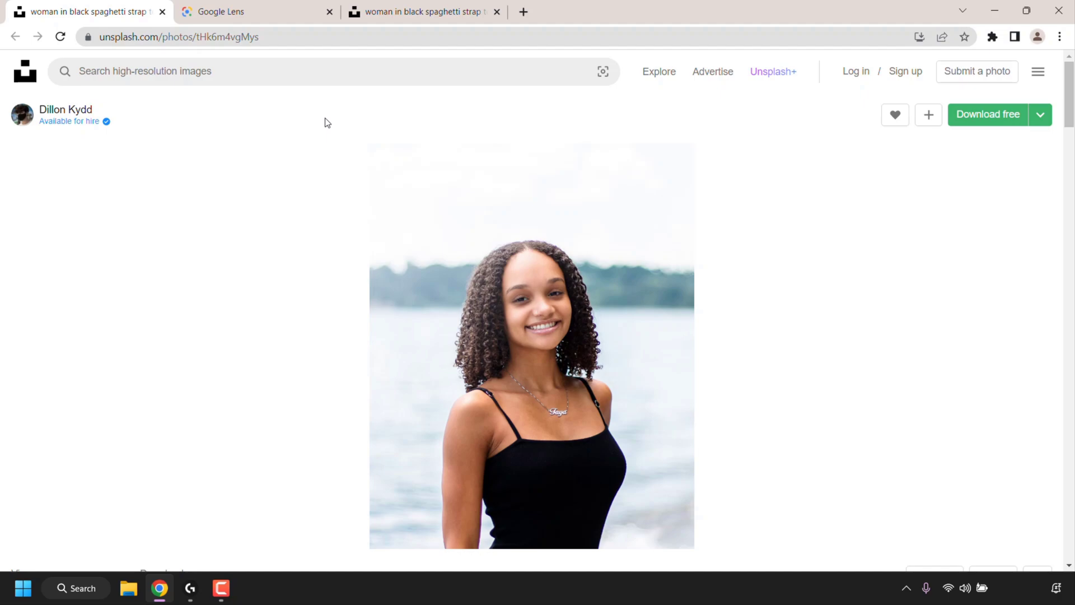
{"action": "left_click", "coordinate": [301, 7]}
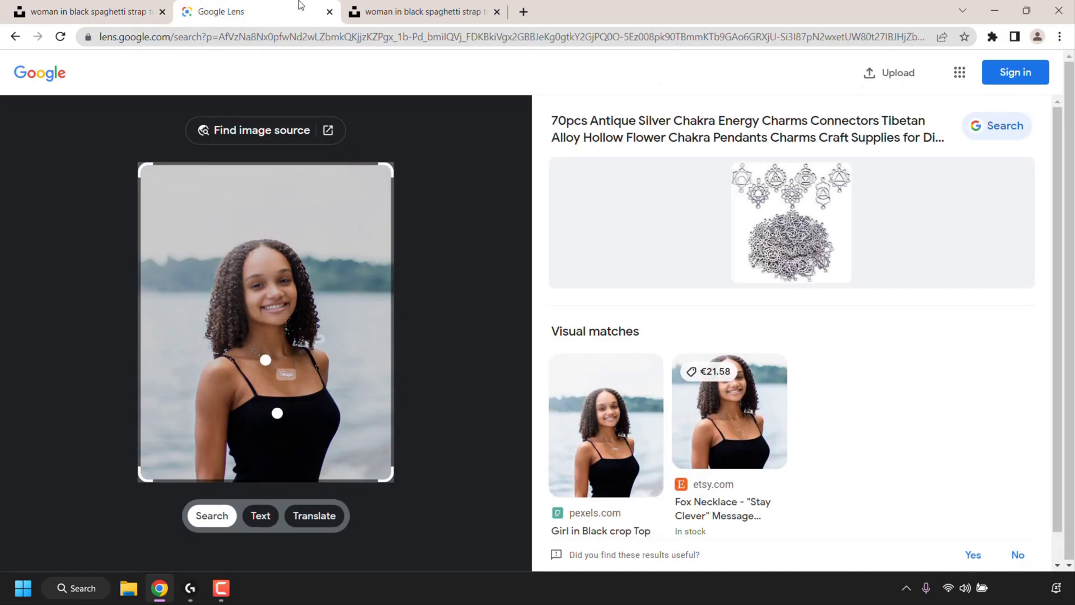
{"action": "left_click", "coordinate": [429, 10]}
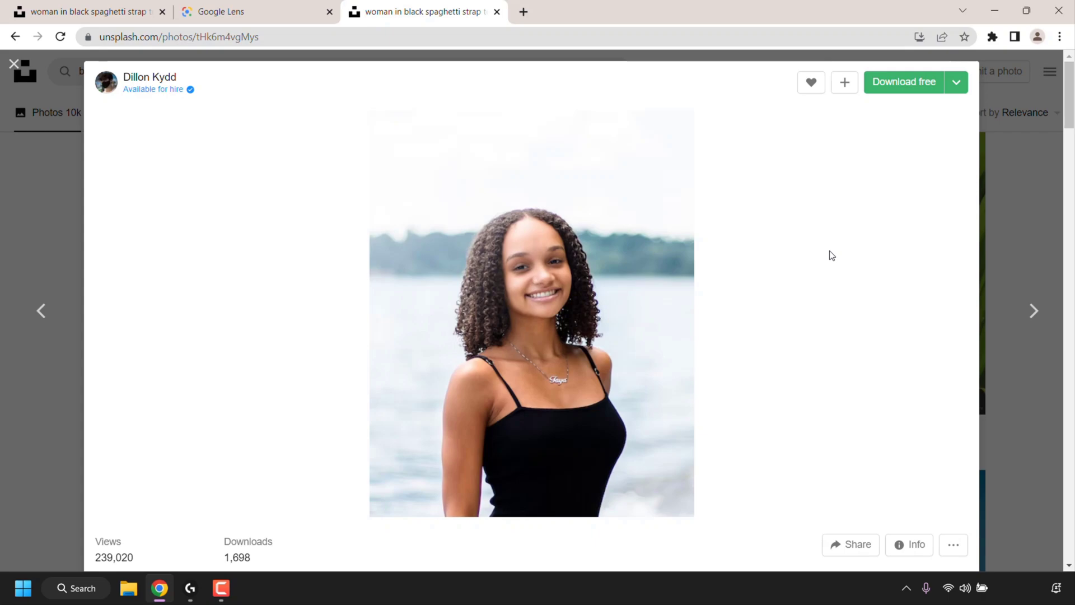